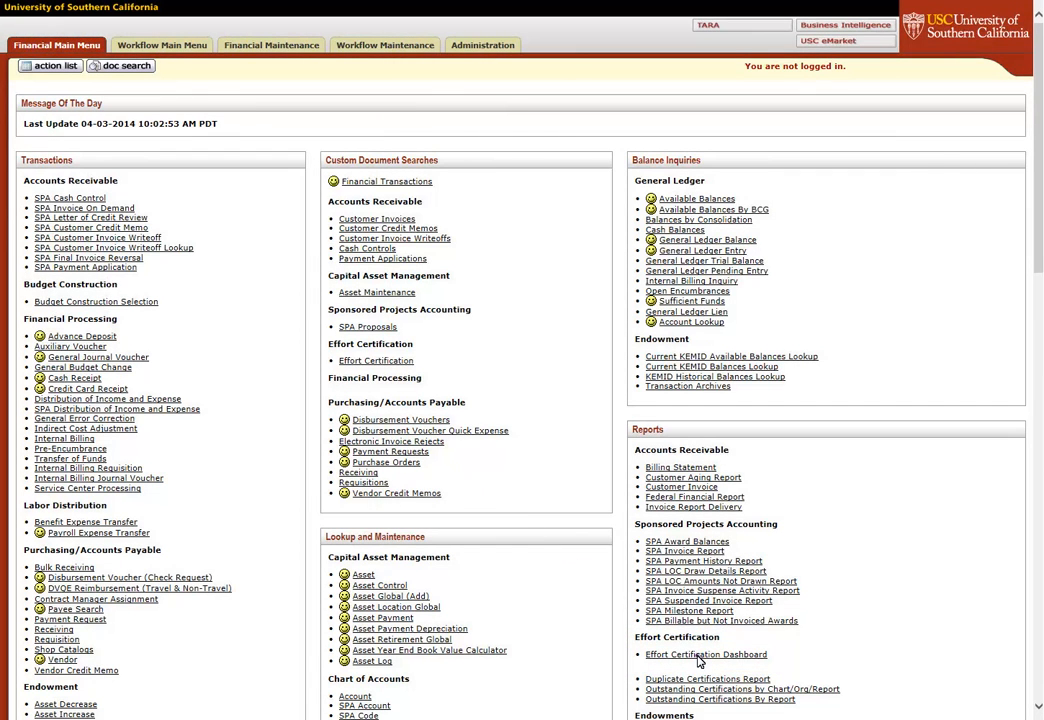
Open the Effort Certification Dashboard from the KFS Reports listings.
click(699, 657)
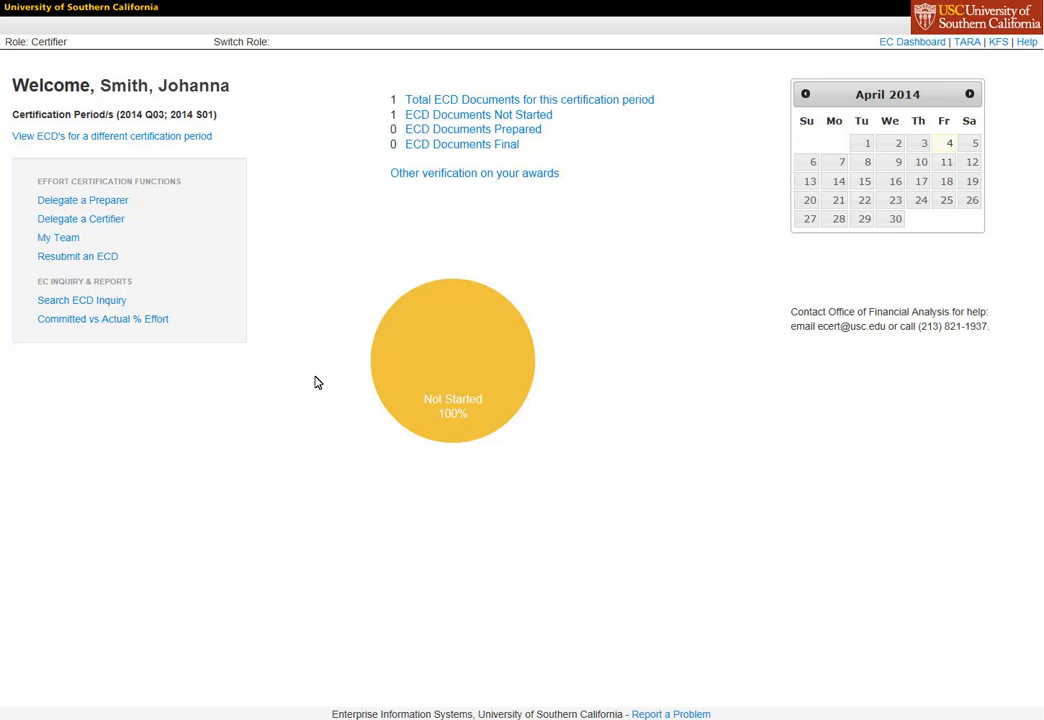
Open the Delegate a Preparer form under Effort Certification Functions.
click(77, 203)
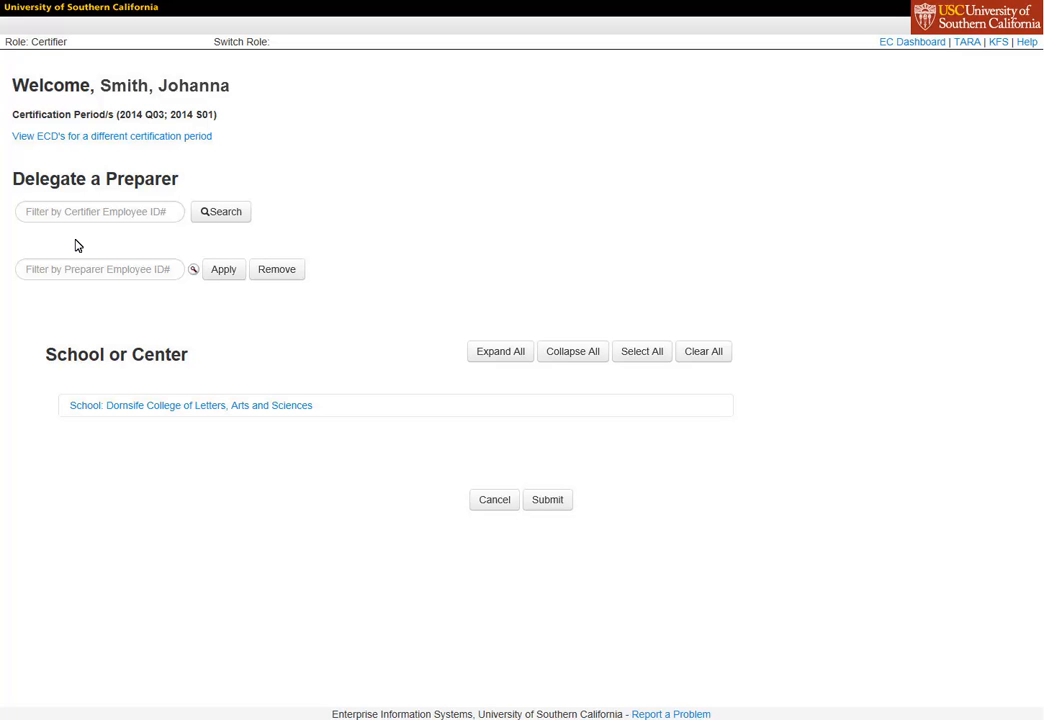
Search for a certifier by employee ID, then go back to the EC Dashboard home page.
click(86, 217)
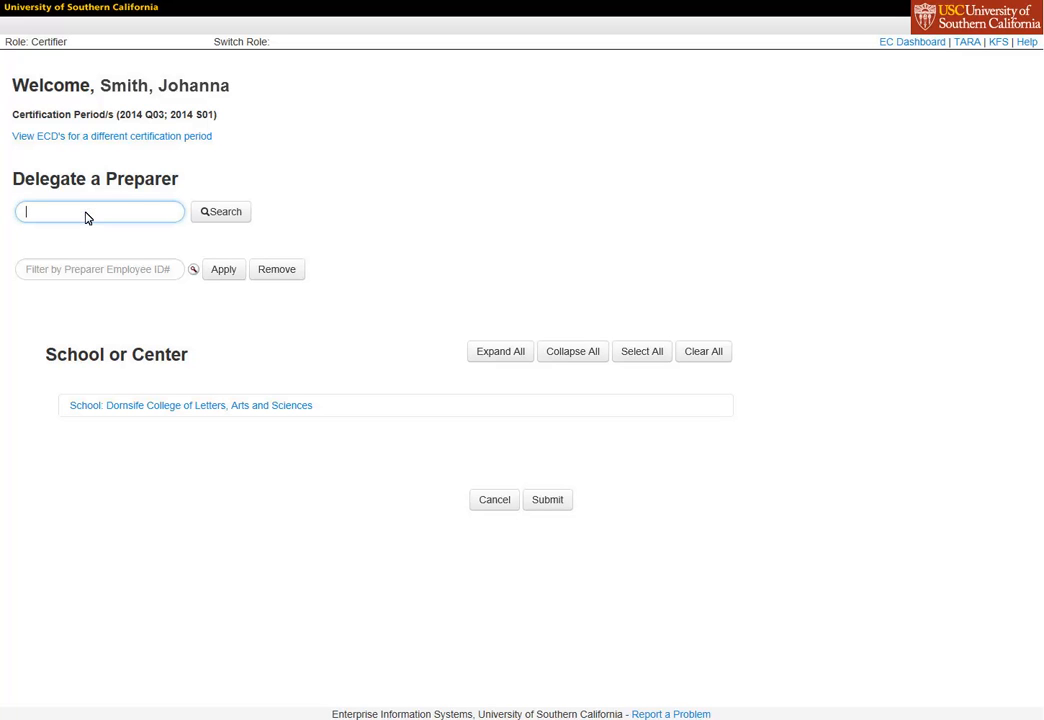
text(0815025)
click(222, 216)
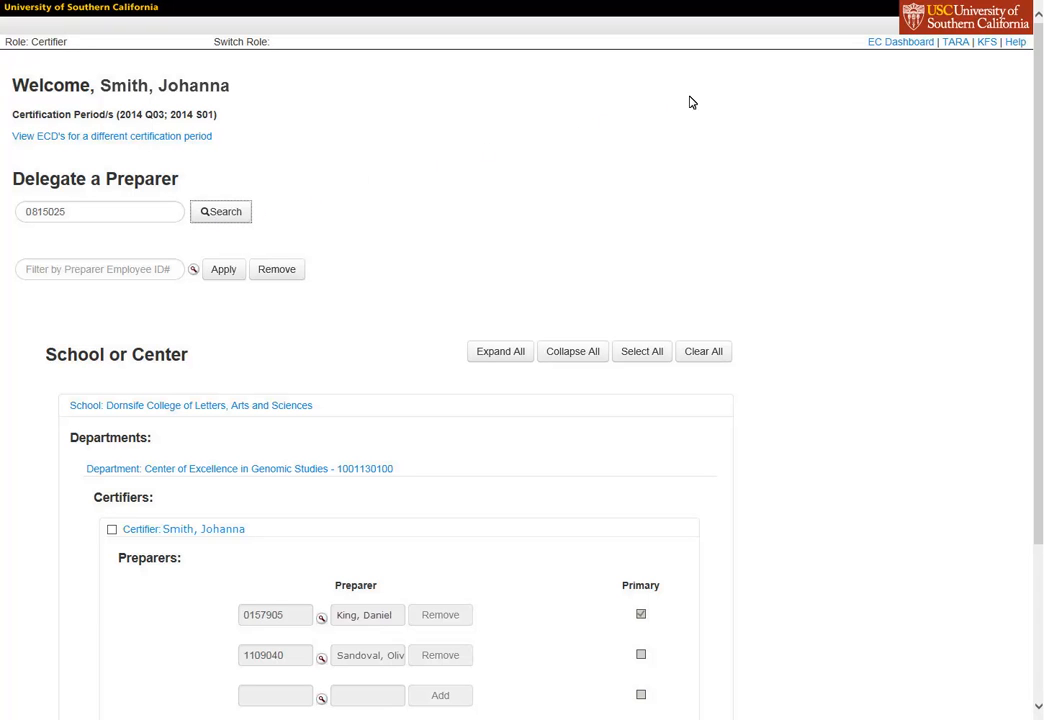
click(906, 43)
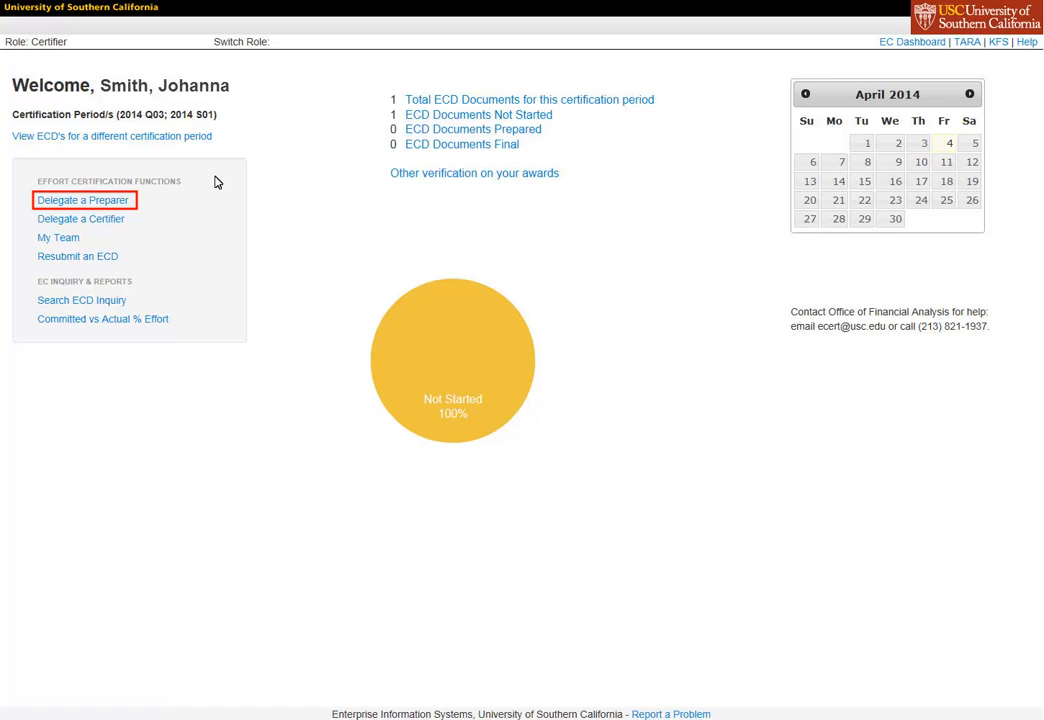
Reopen Delegate a Preparer and expand Dornsife College, Genomic Studies and the certifier to show their preparers.
click(101, 202)
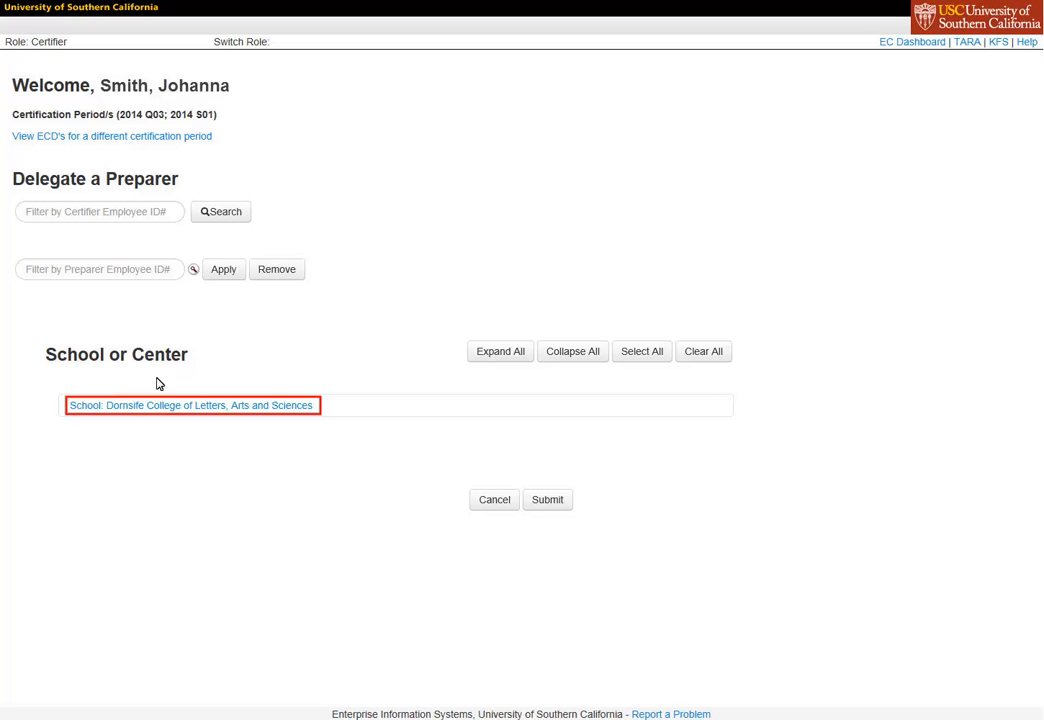
click(168, 410)
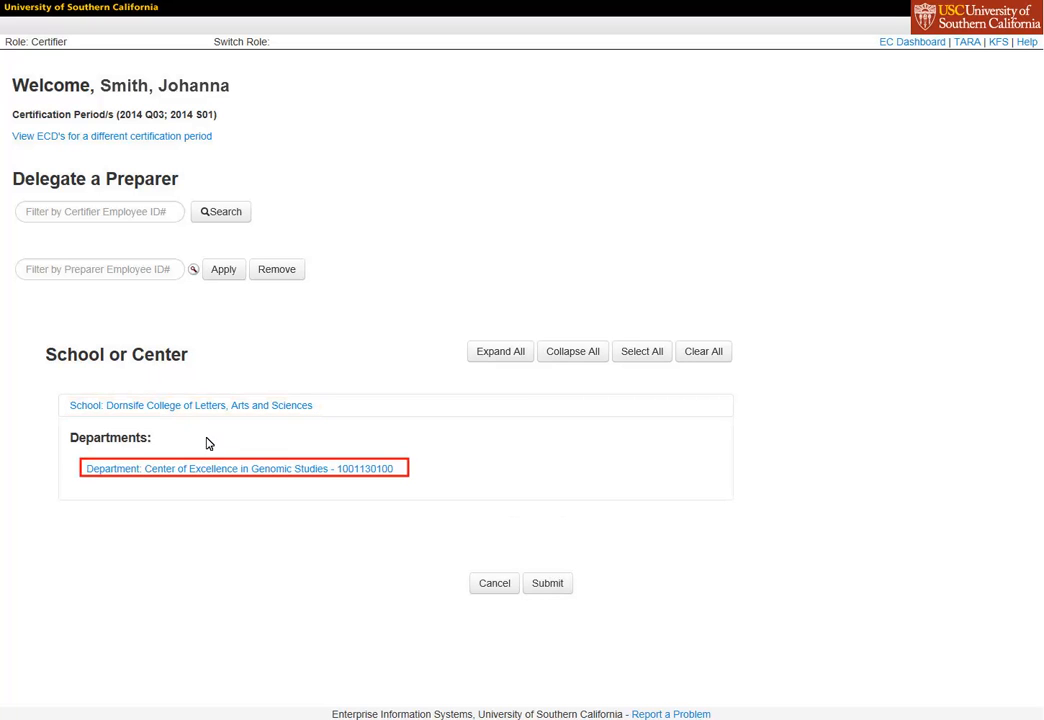
click(247, 470)
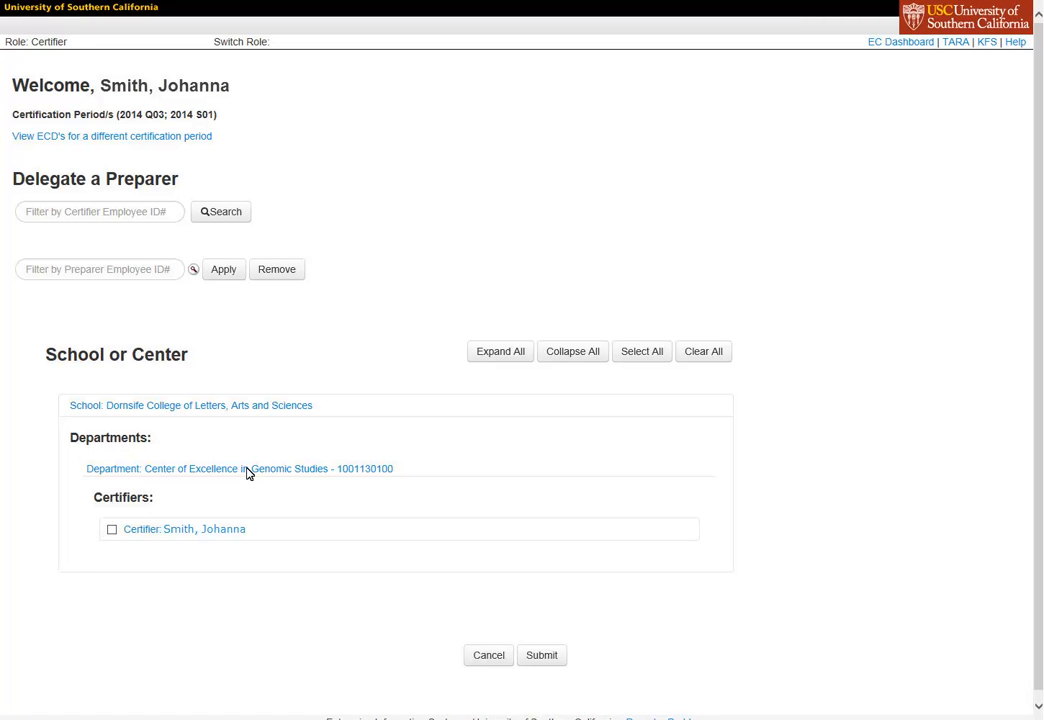
click(185, 533)
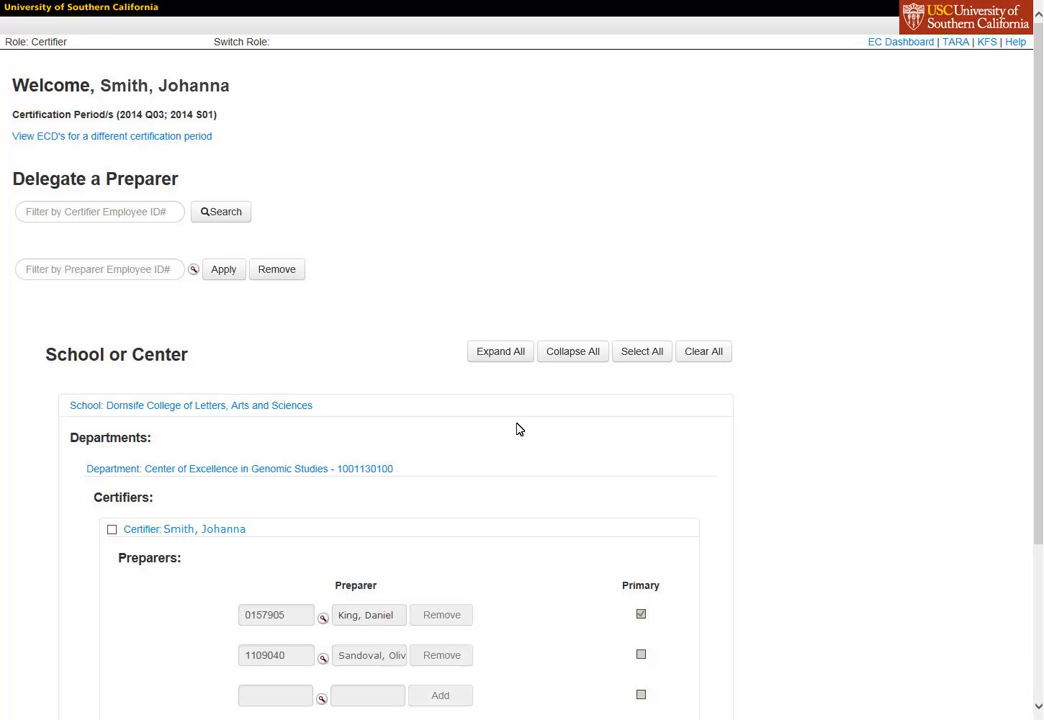
scroll(1038, 380, down, 1)
drag(1038, 380, 1038, 457)
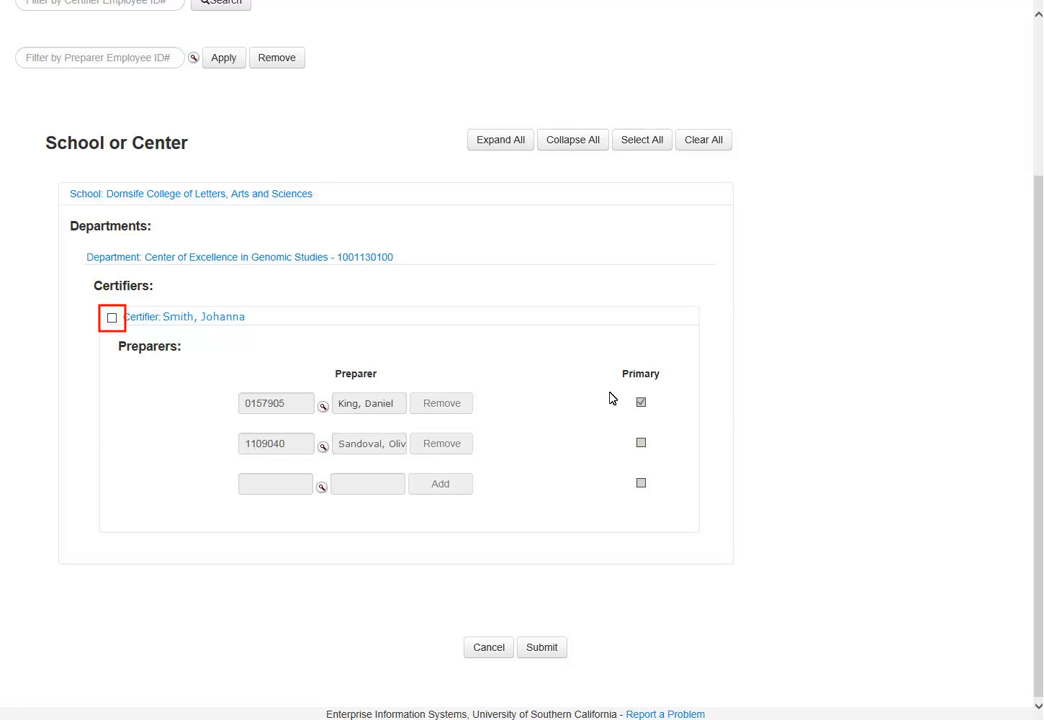
Move Primary status from the first preparer to the second and submit the change.
click(112, 318)
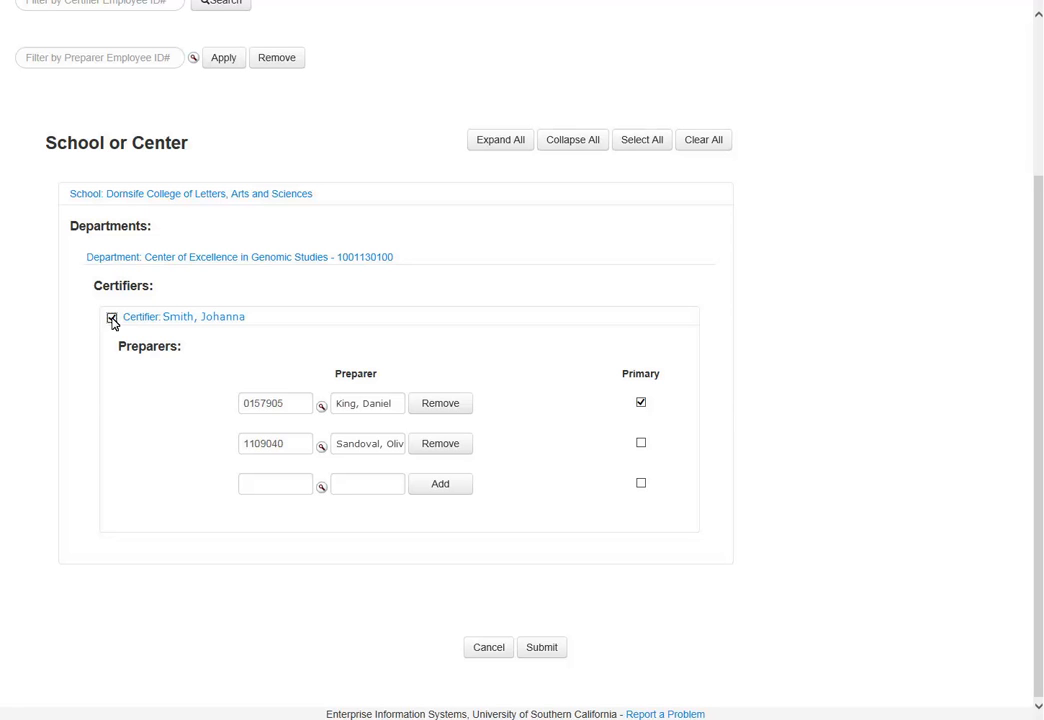
click(641, 404)
click(641, 443)
click(547, 652)
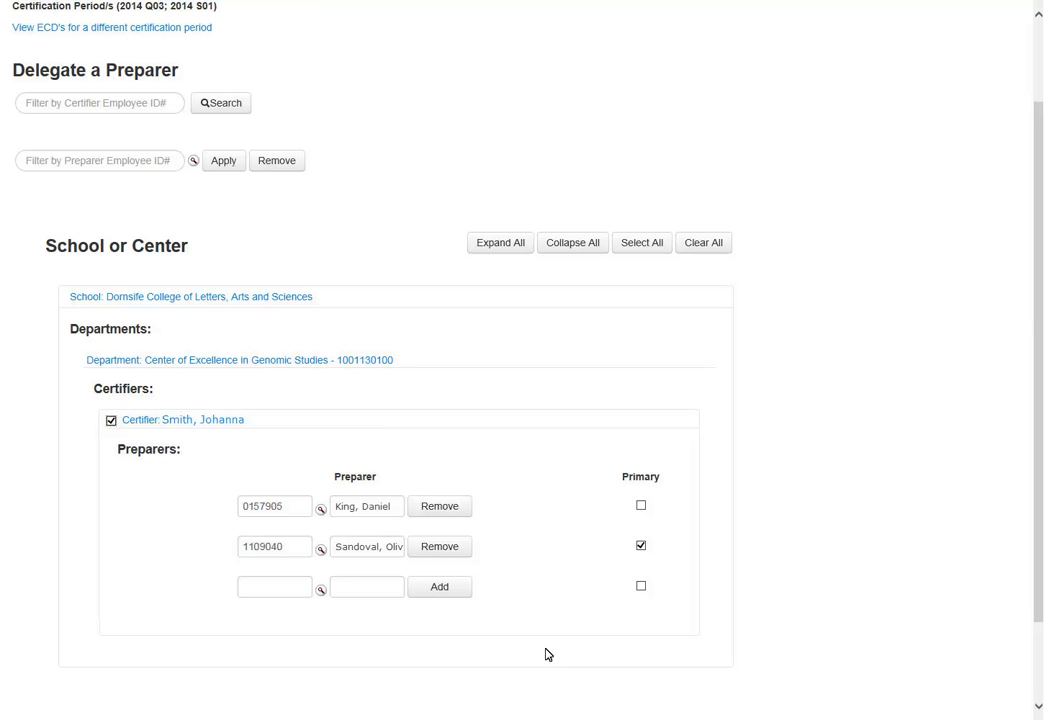
Enter the new preparer's employee ID and add them as the certifier's third preparer.
click(269, 599)
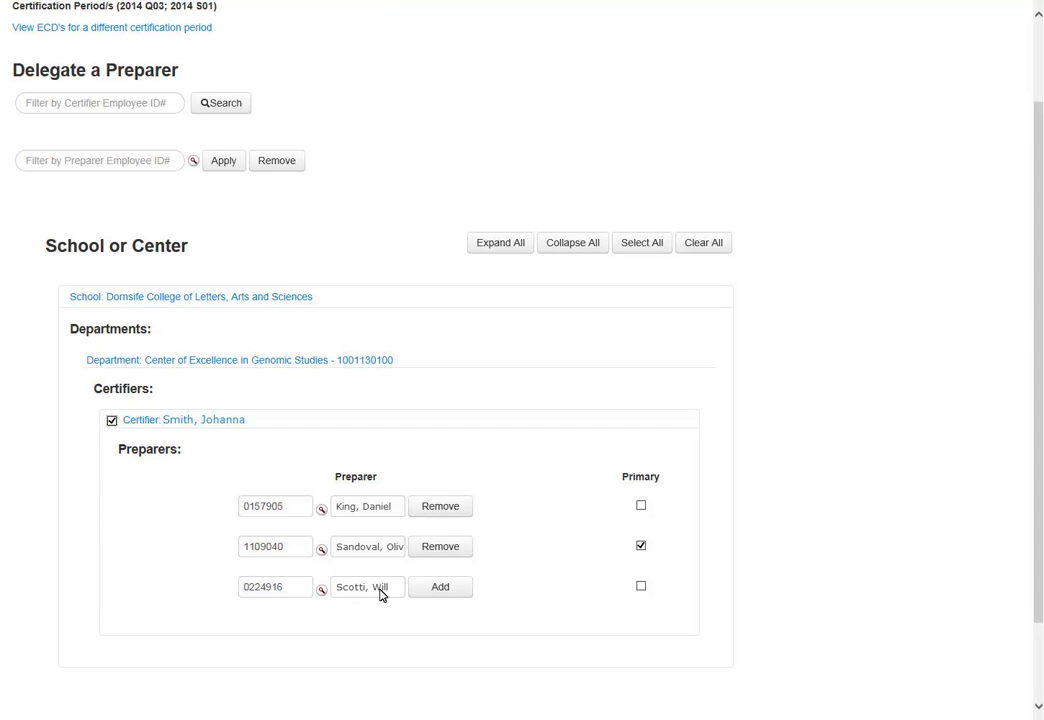
click(437, 590)
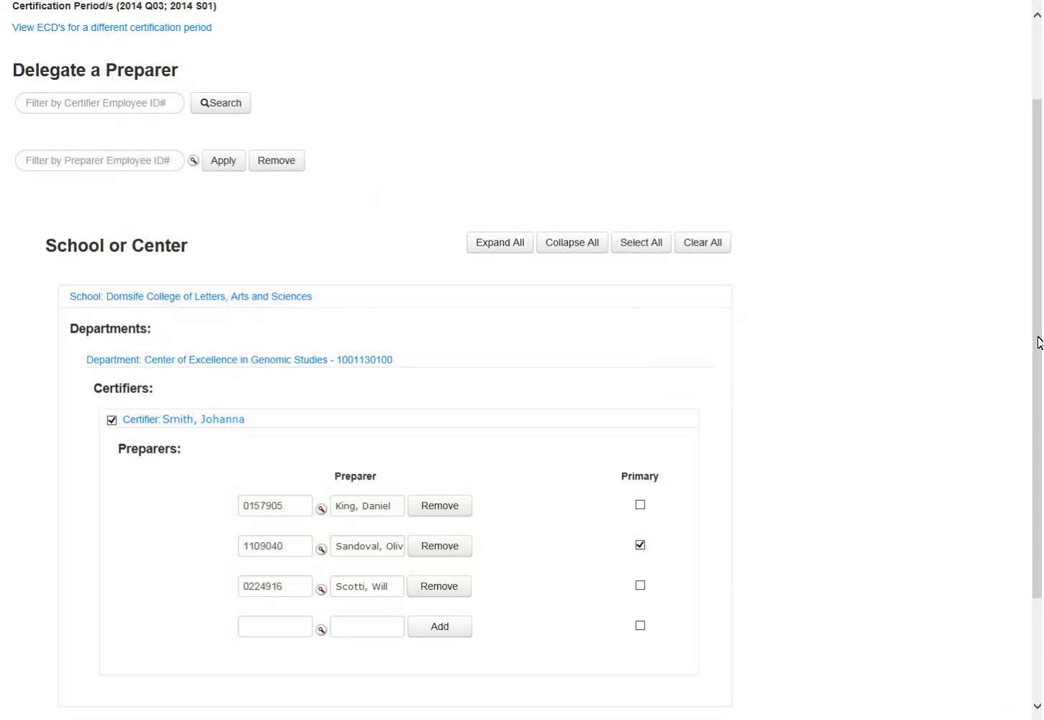
scroll(1038, 400, down, 3)
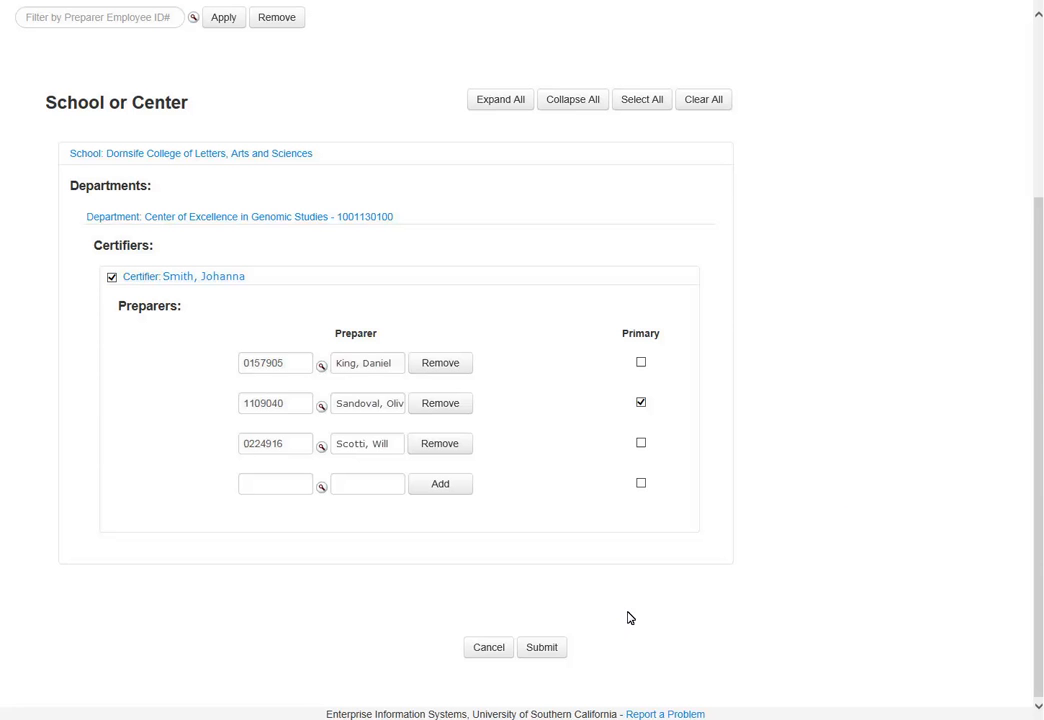
Submit the preparer delegation changes, producing the success message and KFS security warning.
click(542, 648)
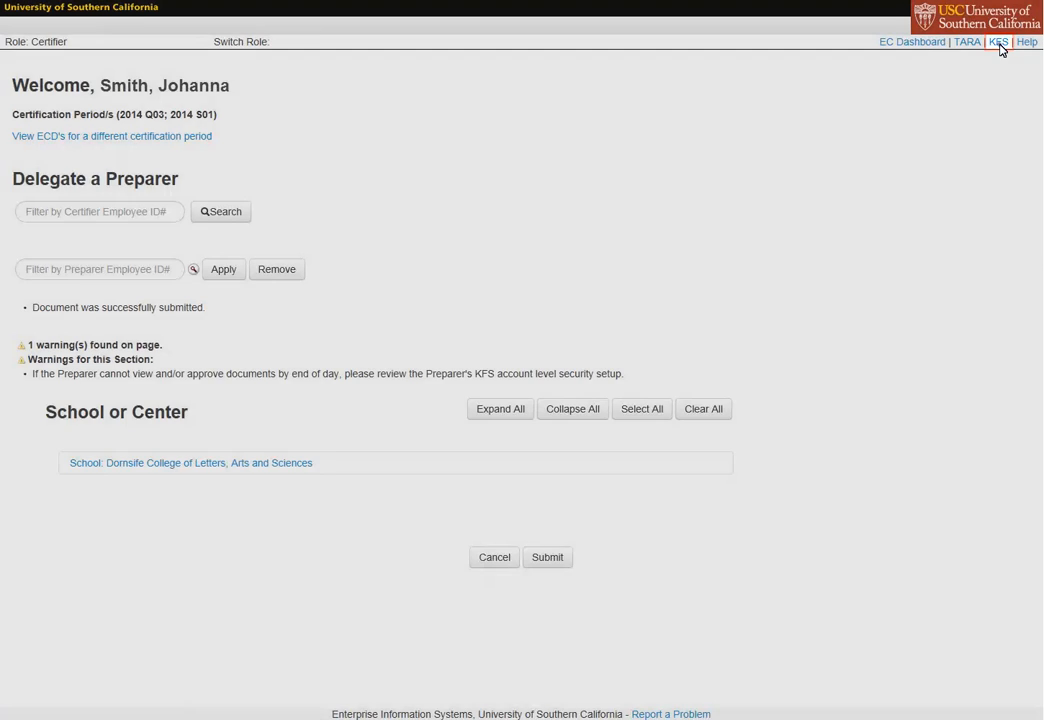
Switch to KFS and open Person lookup from the Administration menu.
click(998, 42)
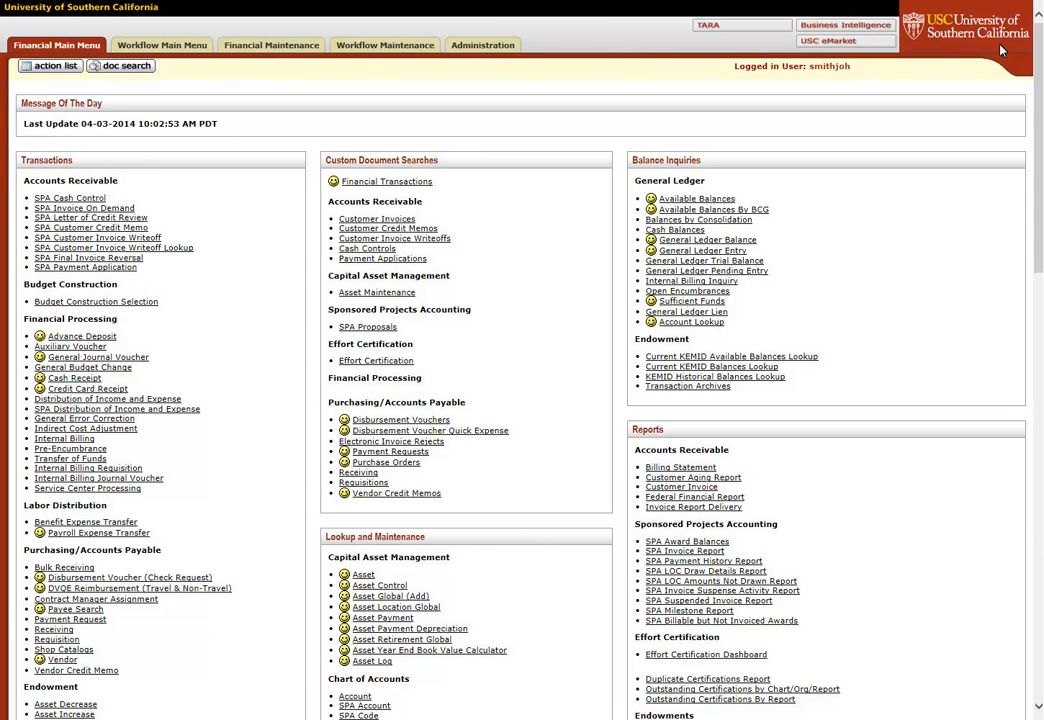
click(483, 46)
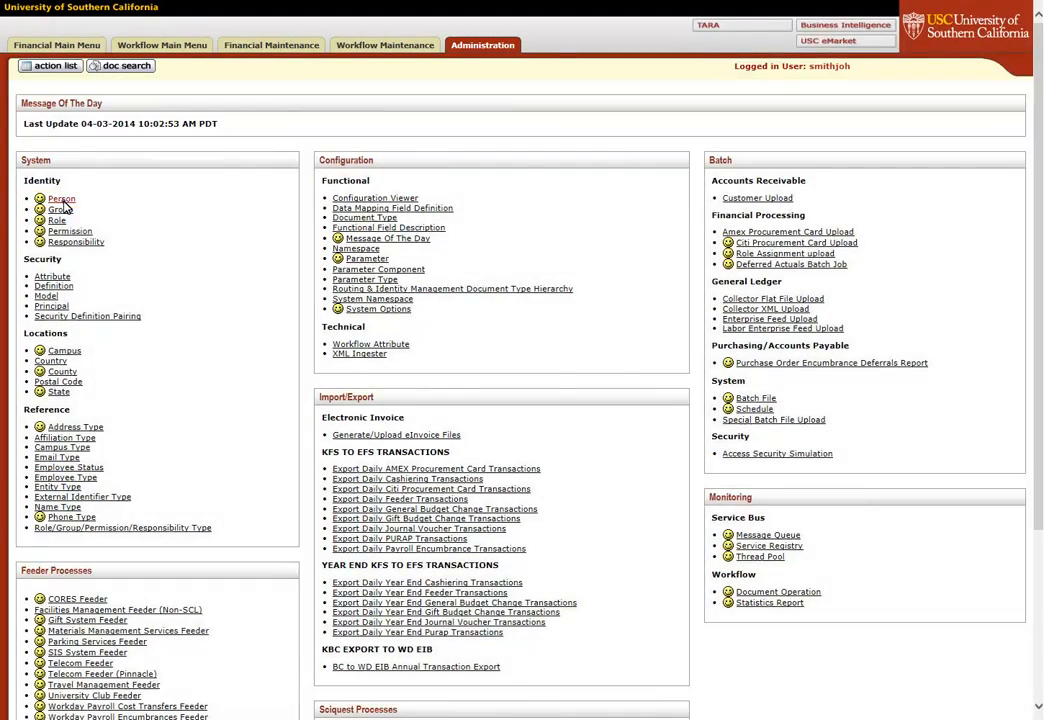
click(60, 199)
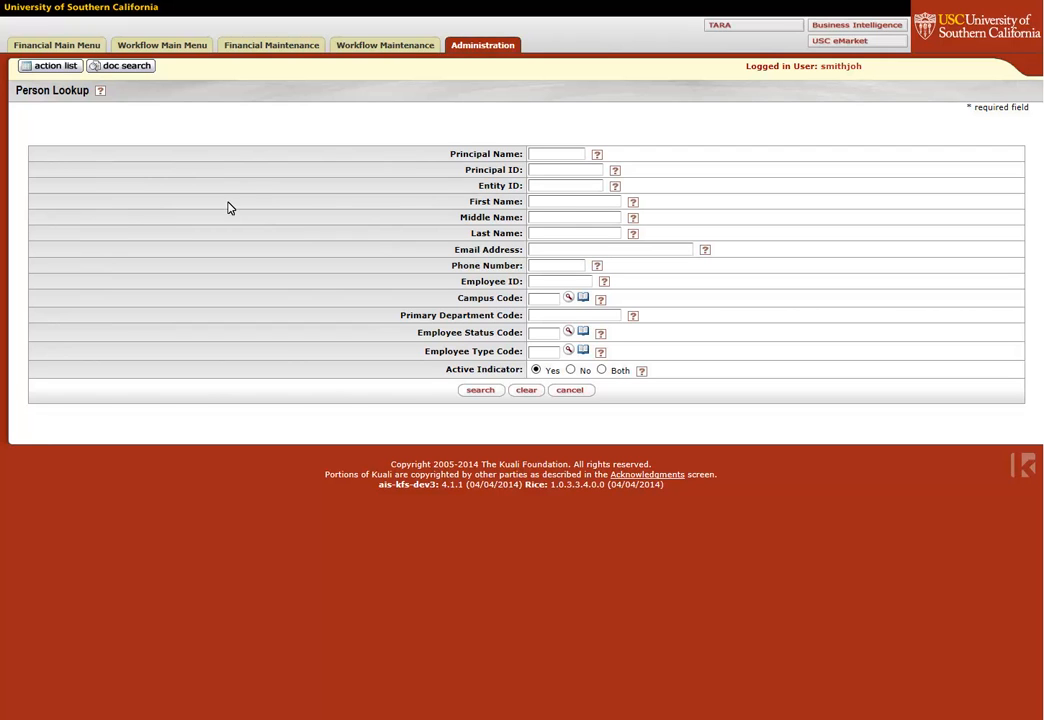
Search the new preparer by first and last name, open their record, then their Preparer dashboard.
click(557, 207)
click(559, 235)
click(480, 392)
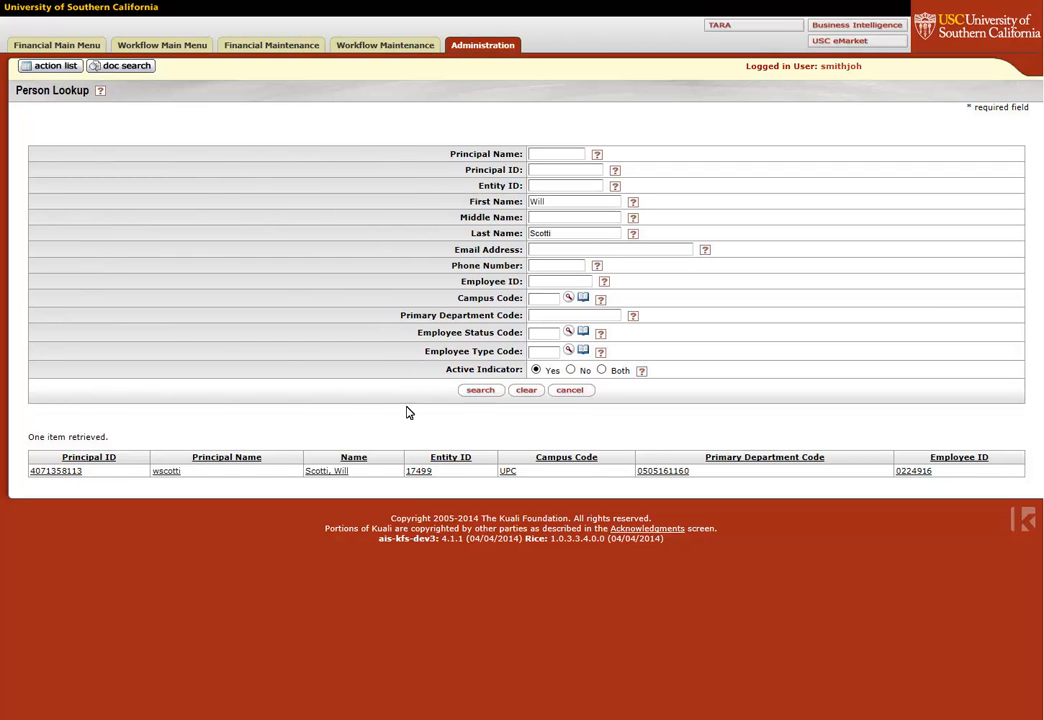
click(60, 471)
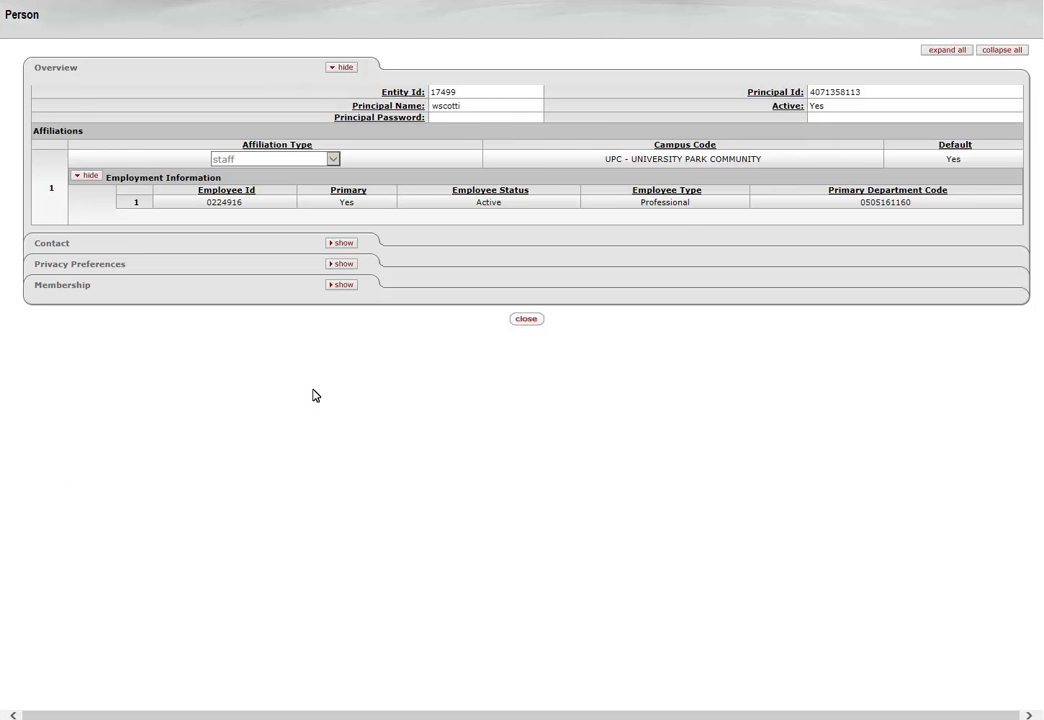
click(526, 321)
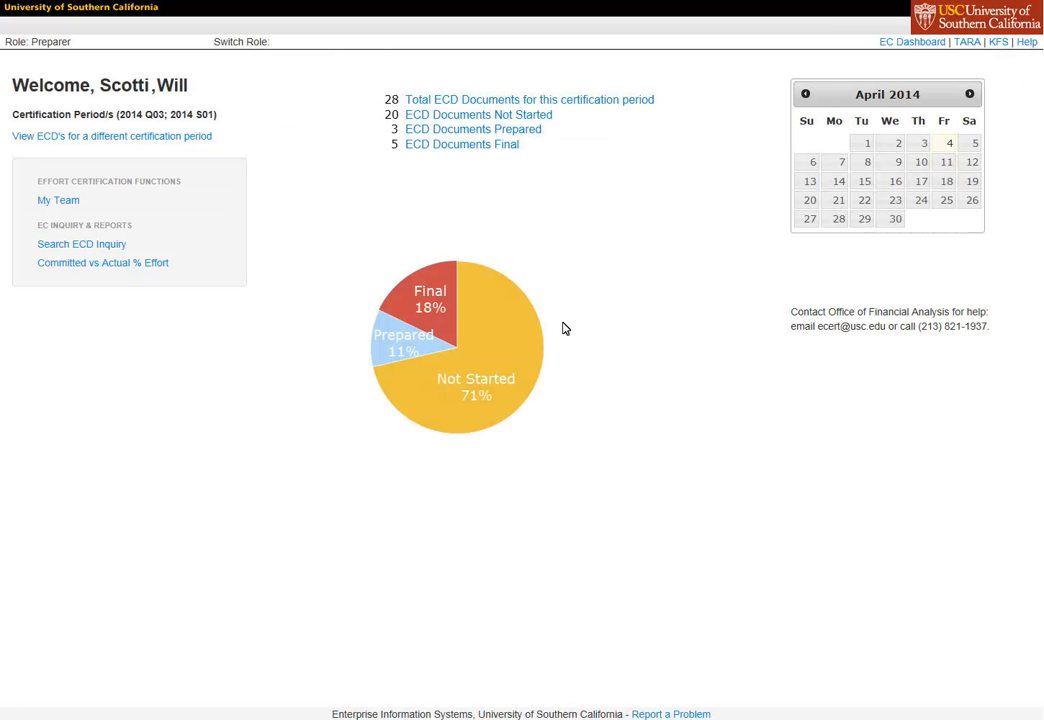